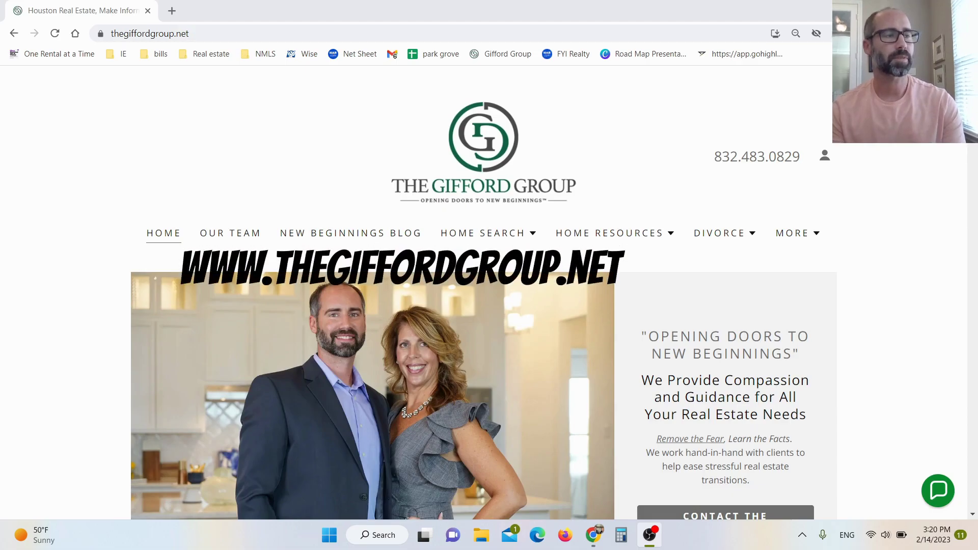
Step: Open the Mortgage Calculator page from the site's Home Resources and bring its input form into view
{"action": "left_click", "coordinate": [610, 240]}
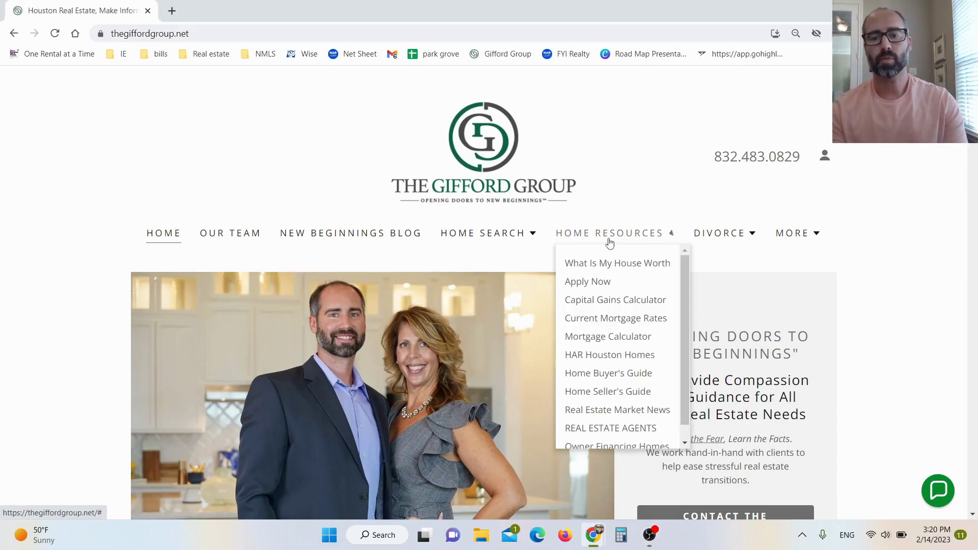
{"action": "left_click", "coordinate": [610, 338]}
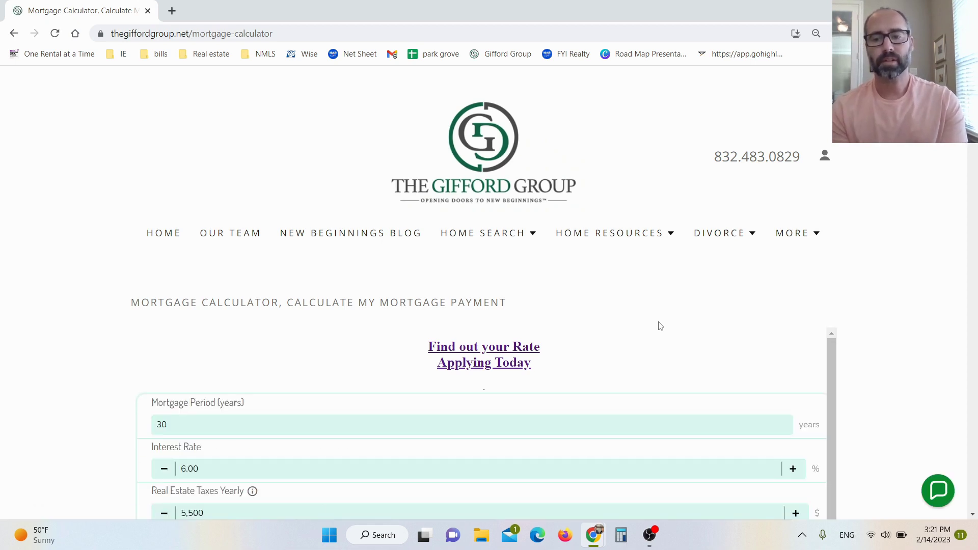
{"action": "scroll", "coordinate": [872, 323], "scroll_direction": "down", "scroll_amount": 5}
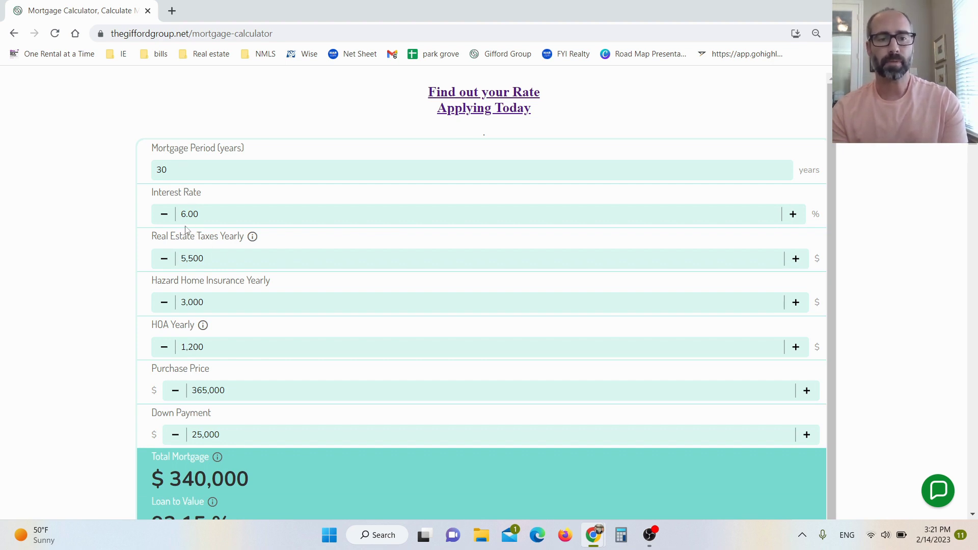
Step: Raise the interest rate to 6.75% and the yearly real estate taxes to $6,500
{"action": "left_click", "coordinate": [793, 216]}
{"action": "left_click", "coordinate": [793, 217]}
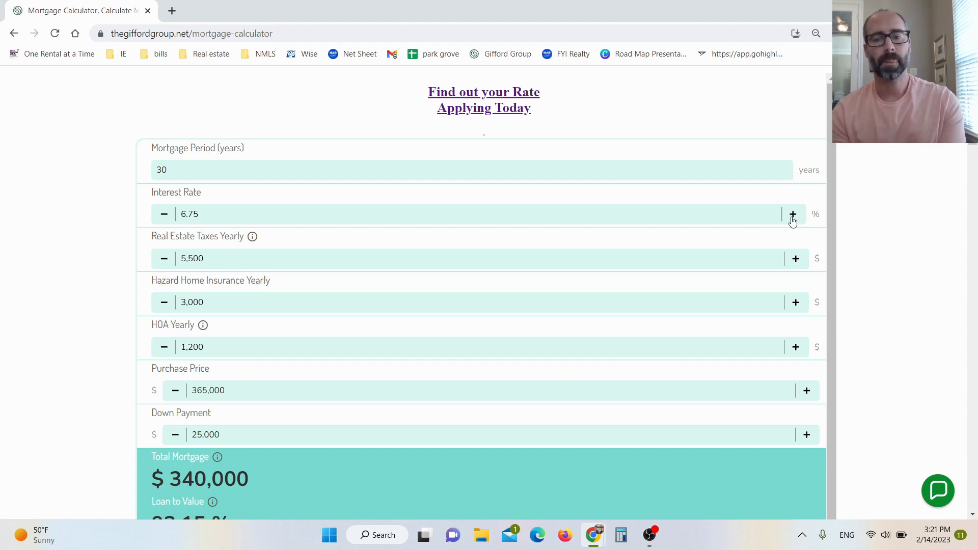
{"action": "left_click", "coordinate": [223, 262]}
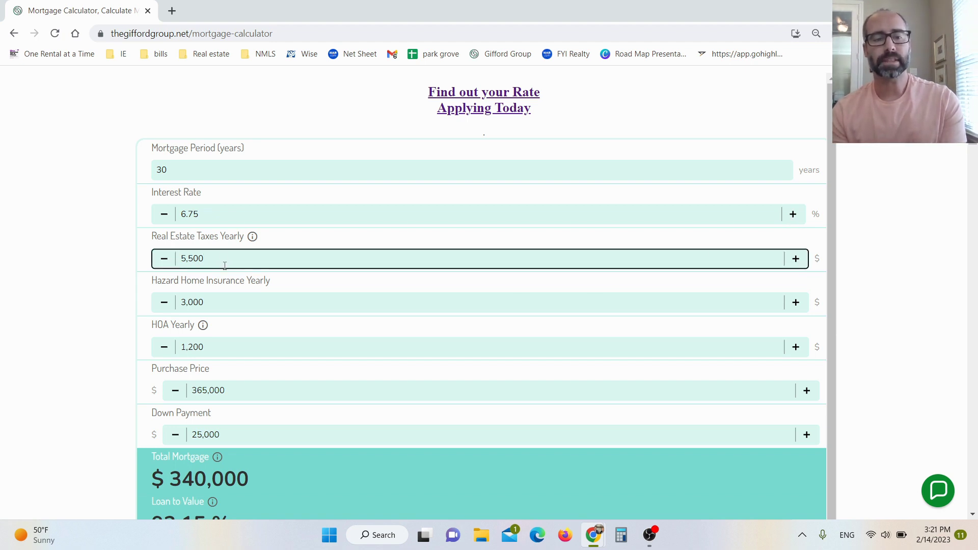
{"action": "scroll", "coordinate": [226, 265], "scroll_direction": "down", "scroll_amount": 1}
{"action": "left_click_drag", "start_coordinate": [215, 245], "coordinate": [168, 248]}
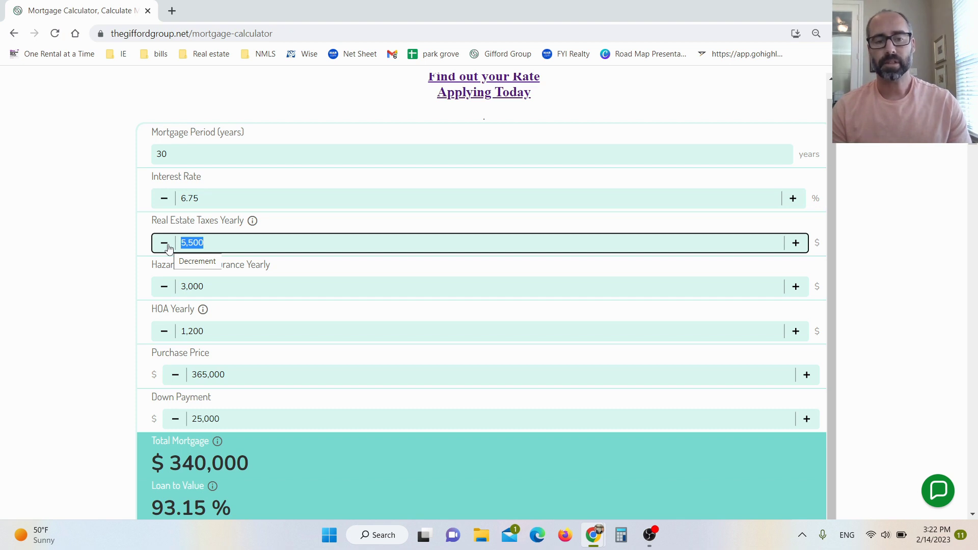
{"action": "left_click", "coordinate": [795, 249]}
{"action": "left_click", "coordinate": [795, 248]}
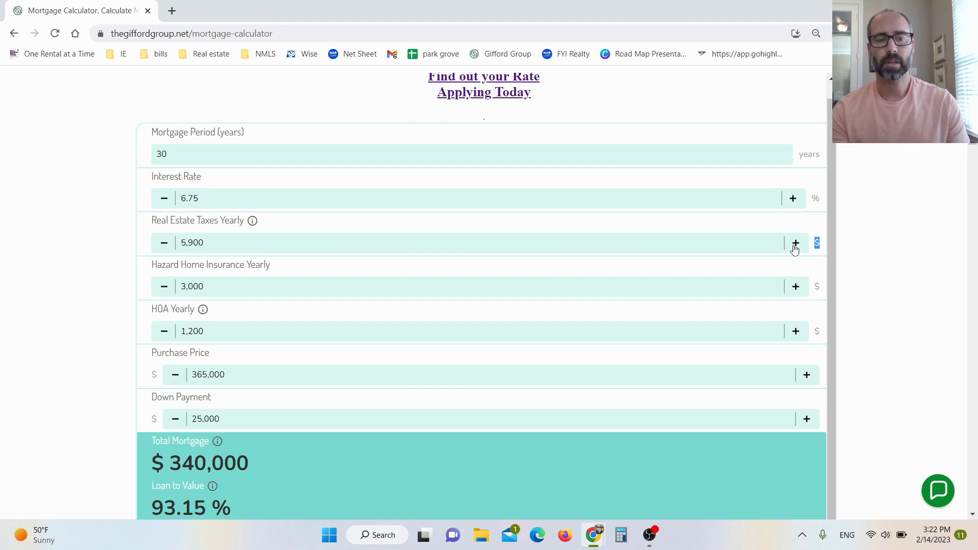
{"action": "scroll", "coordinate": [145, 293], "scroll_direction": "down", "scroll_amount": 3}
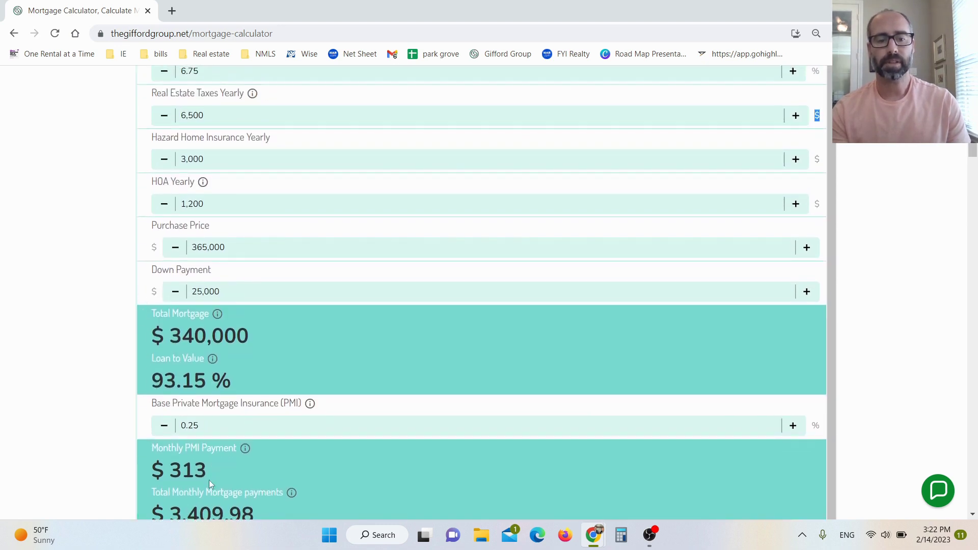
Step: Try a yearly HOA amount of $900, and return it to $1,200
{"action": "scroll", "coordinate": [242, 212], "scroll_direction": "up", "scroll_amount": 1}
{"action": "left_click", "coordinate": [220, 179]}
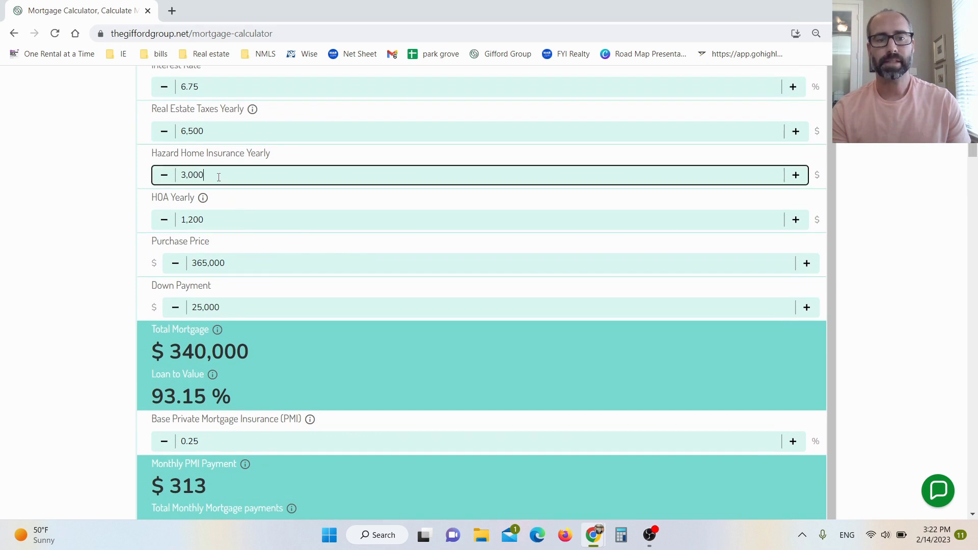
{"action": "scroll", "coordinate": [121, 216], "scroll_direction": "up", "scroll_amount": 2}
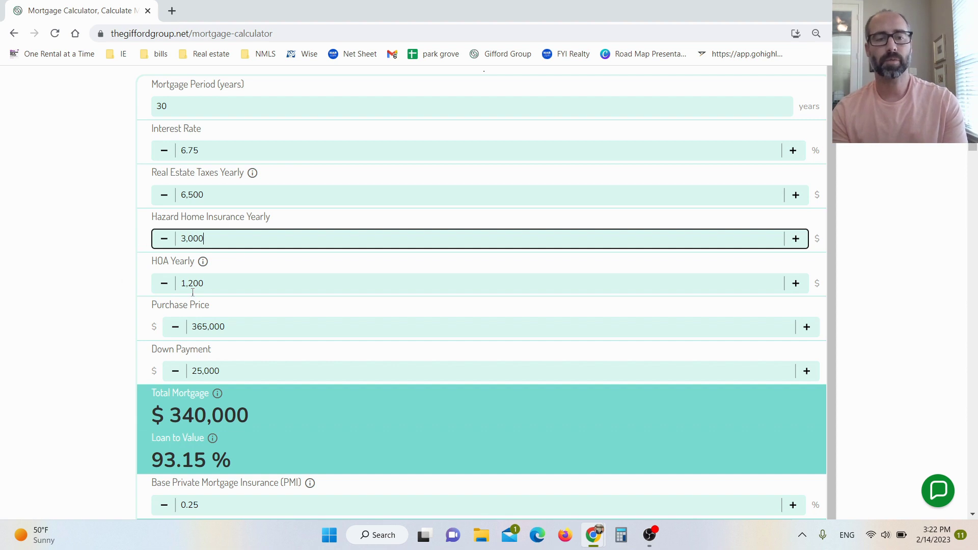
{"action": "left_click", "coordinate": [160, 288]}
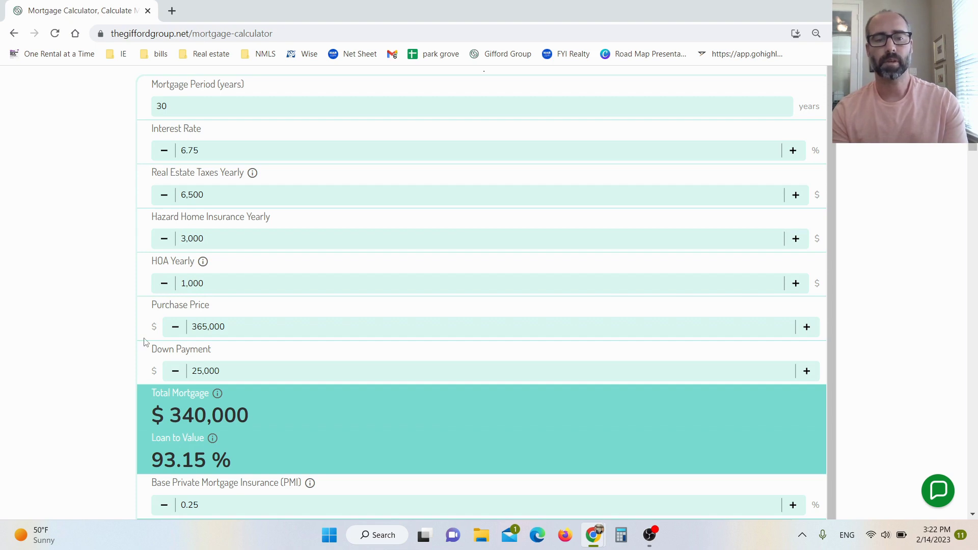
{"action": "left_click", "coordinate": [164, 290]}
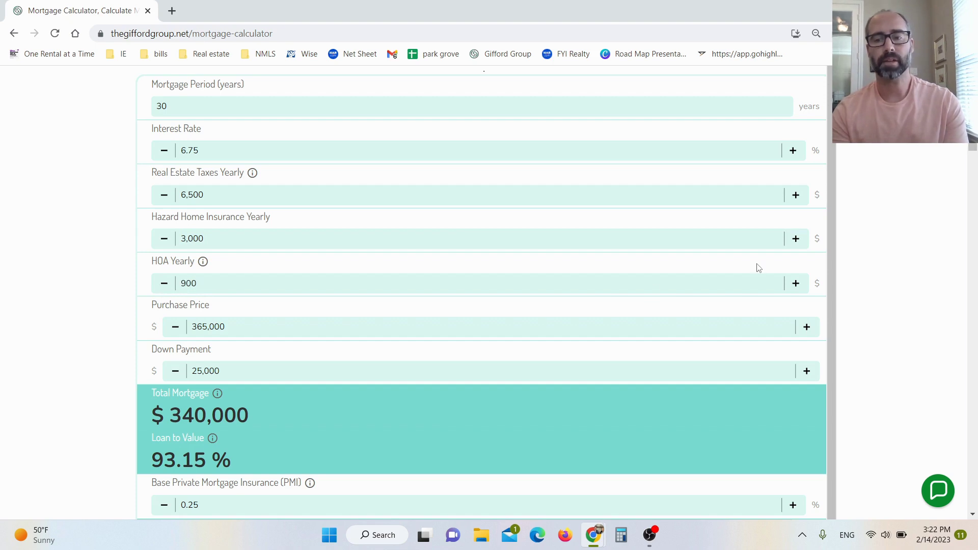
{"action": "left_click", "coordinate": [797, 286]}
{"action": "left_click", "coordinate": [797, 287]}
{"action": "left_click", "coordinate": [796, 286]}
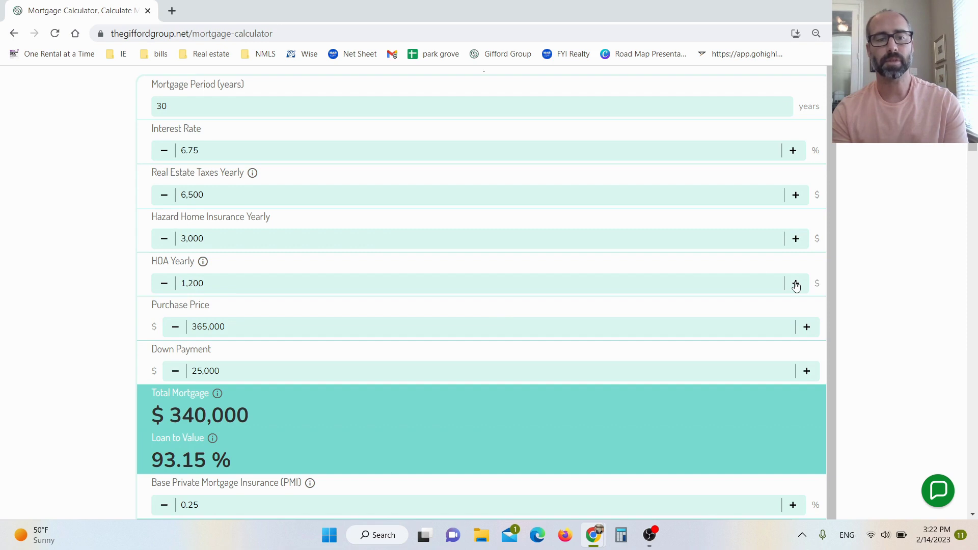
Step: Set the purchase price to $400,000
{"action": "scroll", "coordinate": [338, 328], "scroll_direction": "down", "scroll_amount": 1}
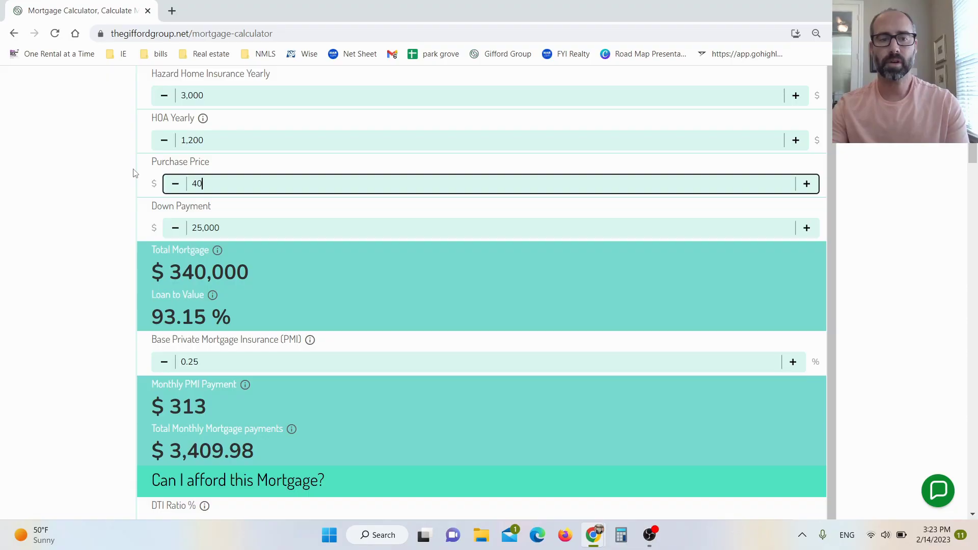
{"action": "type", "text": "00000"}
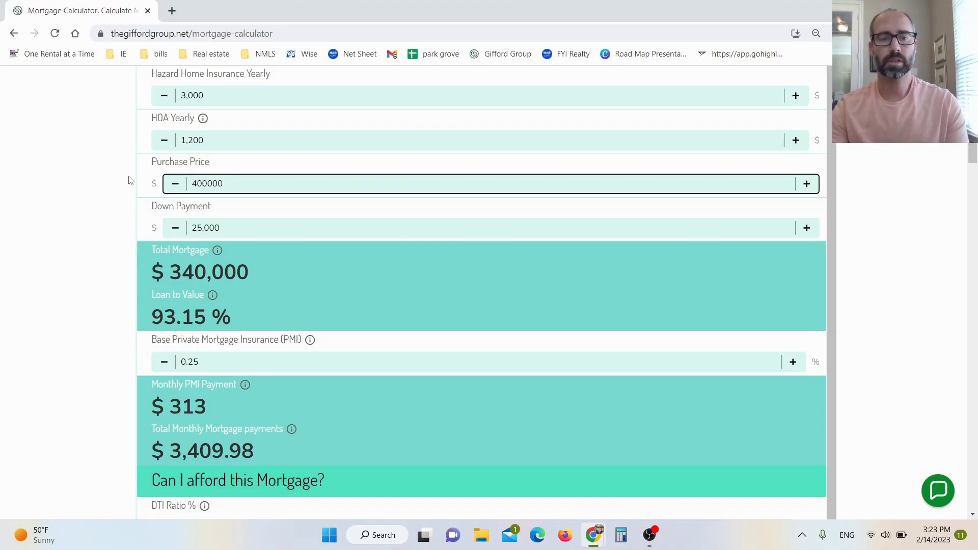
{"action": "left_click", "coordinate": [131, 174]}
Step: Set the down payment to $50,000
{"action": "double_click", "coordinate": [206, 228]}
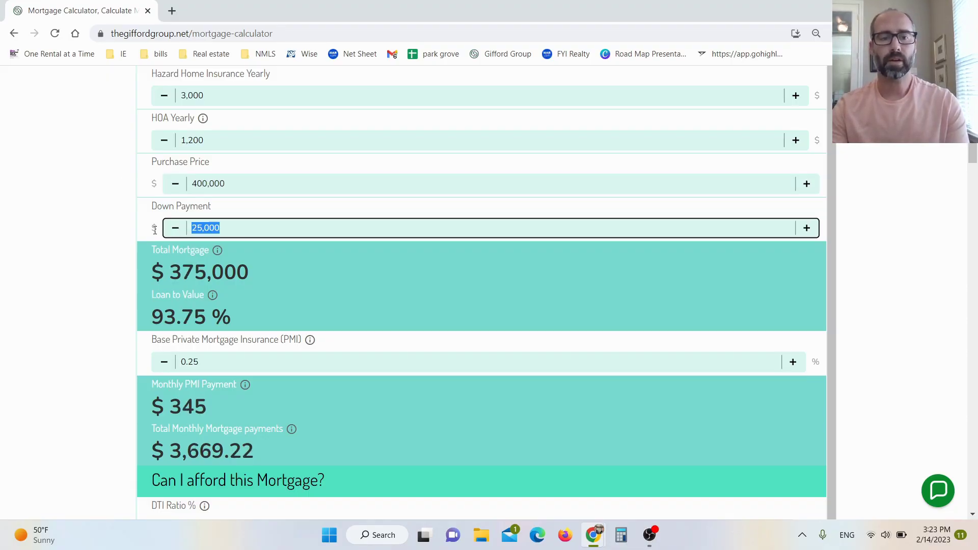
{"action": "type", "text": "50000"}
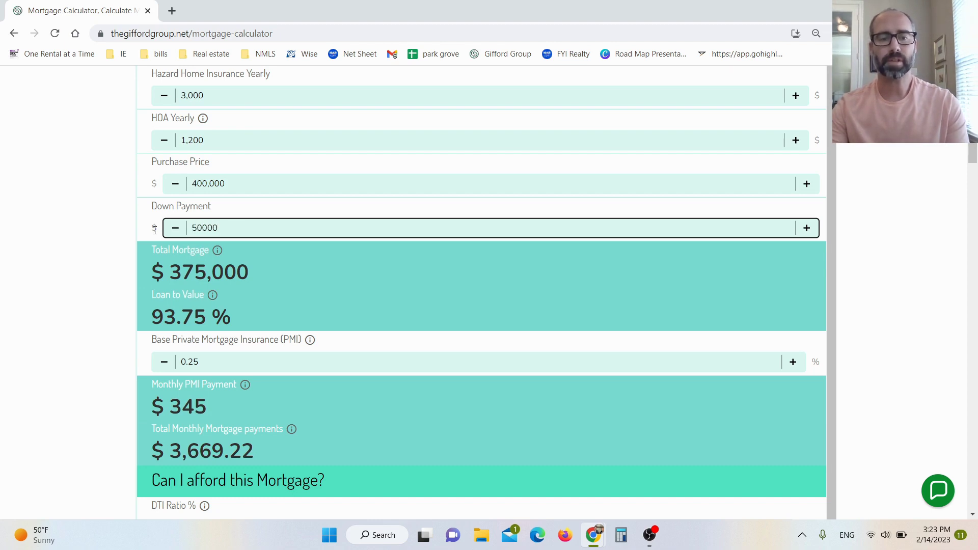
{"action": "left_click", "coordinate": [119, 254]}
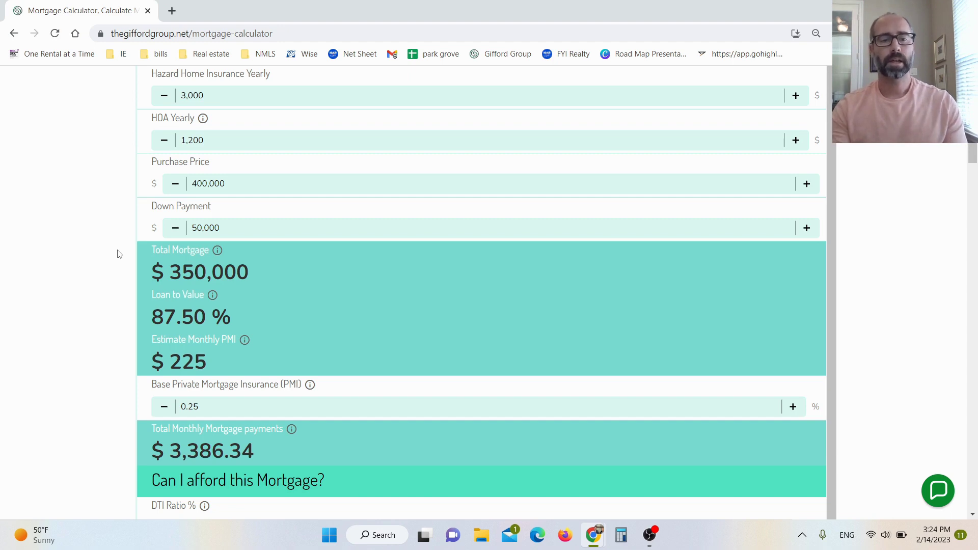
Step: Compare smaller down payments in $5,000 decrements down to $30,000, and raise the amount back up to $40,000
{"action": "left_click", "coordinate": [174, 232]}
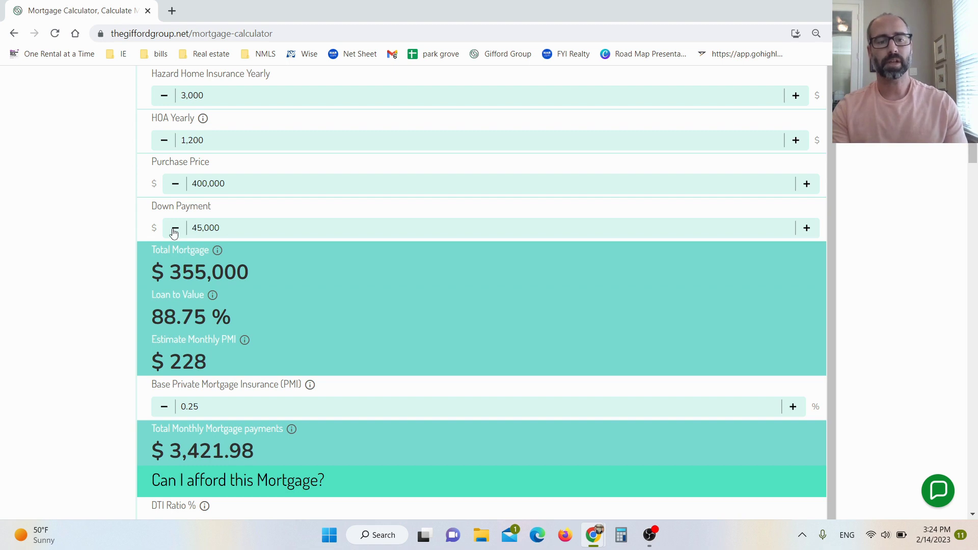
{"action": "left_click", "coordinate": [174, 232]}
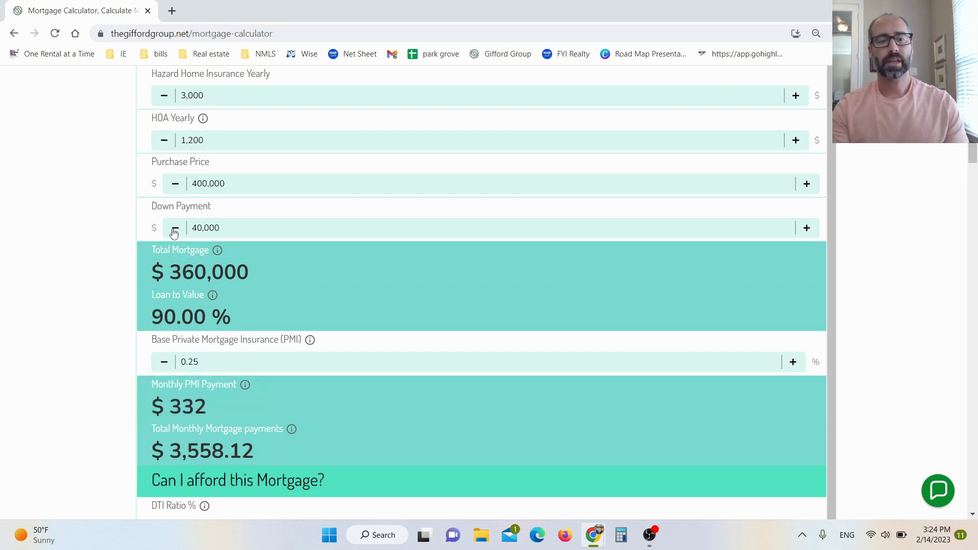
{"action": "left_click", "coordinate": [173, 233]}
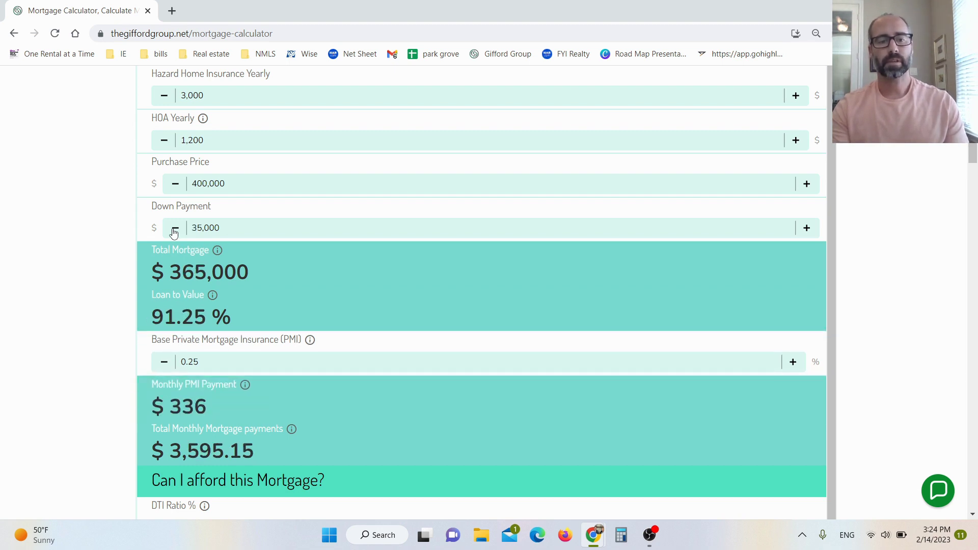
{"action": "left_click", "coordinate": [174, 233]}
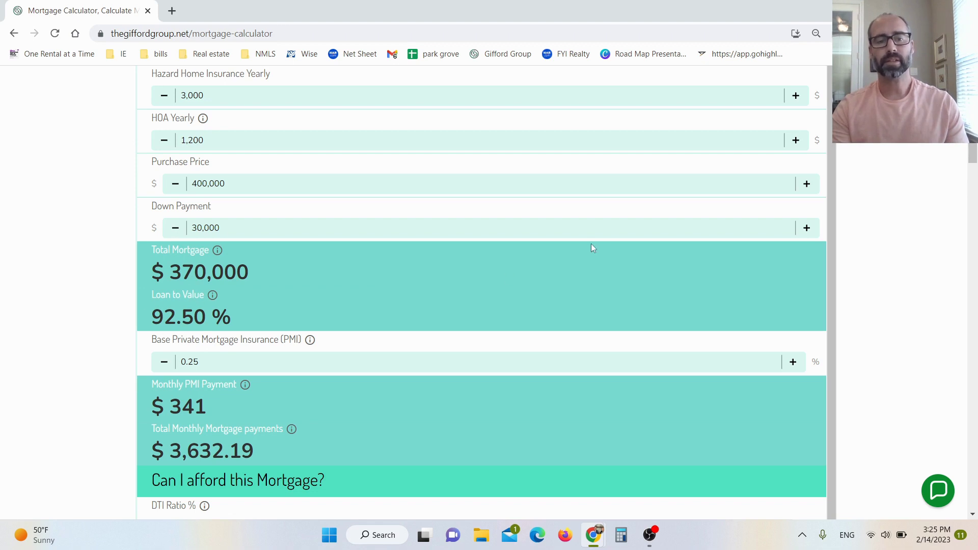
{"action": "left_click", "coordinate": [812, 230]}
{"action": "left_click", "coordinate": [812, 230]}
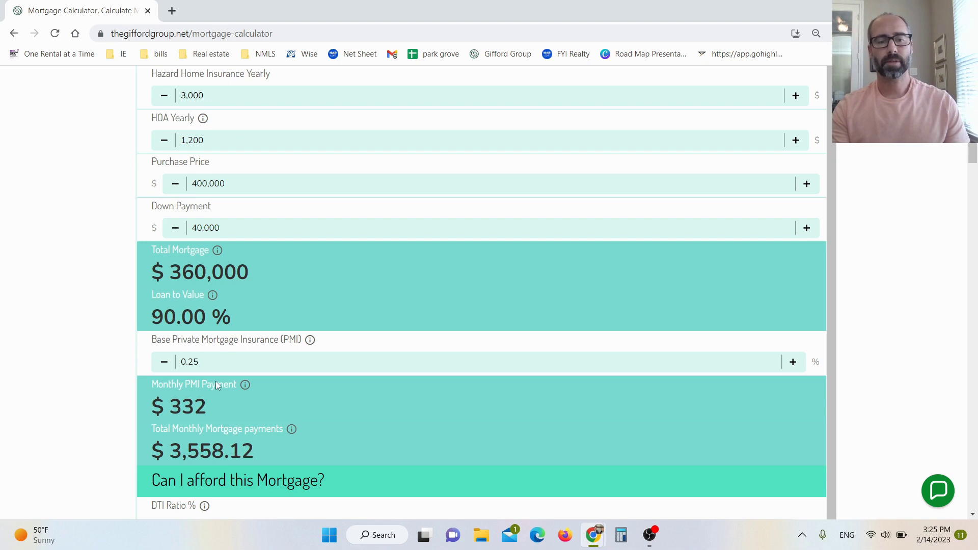
Step: Reduce the down payment to $25,000
{"action": "left_click", "coordinate": [173, 229]}
{"action": "left_click", "coordinate": [172, 231]}
{"action": "left_click", "coordinate": [173, 231]}
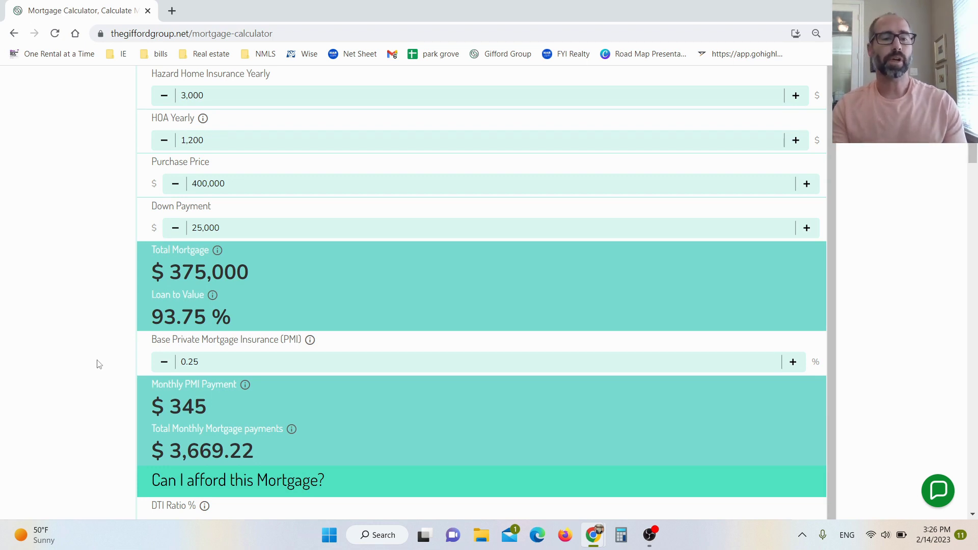
Step: Review the total monthly mortgage payment and the loan inputs, and raise Other Debts in the affordability section to $550
{"action": "scroll", "coordinate": [99, 365], "scroll_direction": "down", "scroll_amount": 2}
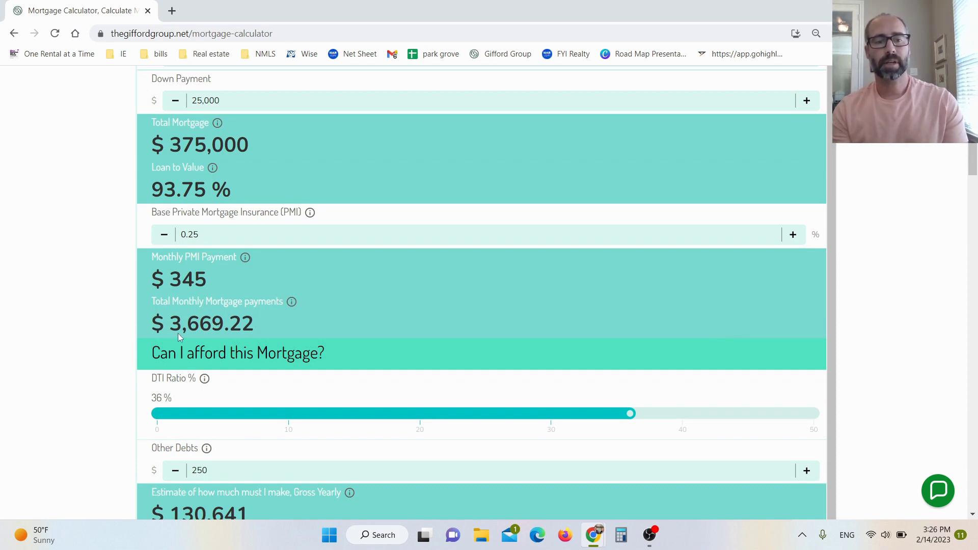
{"action": "scroll", "coordinate": [221, 206], "scroll_direction": "up", "scroll_amount": 4}
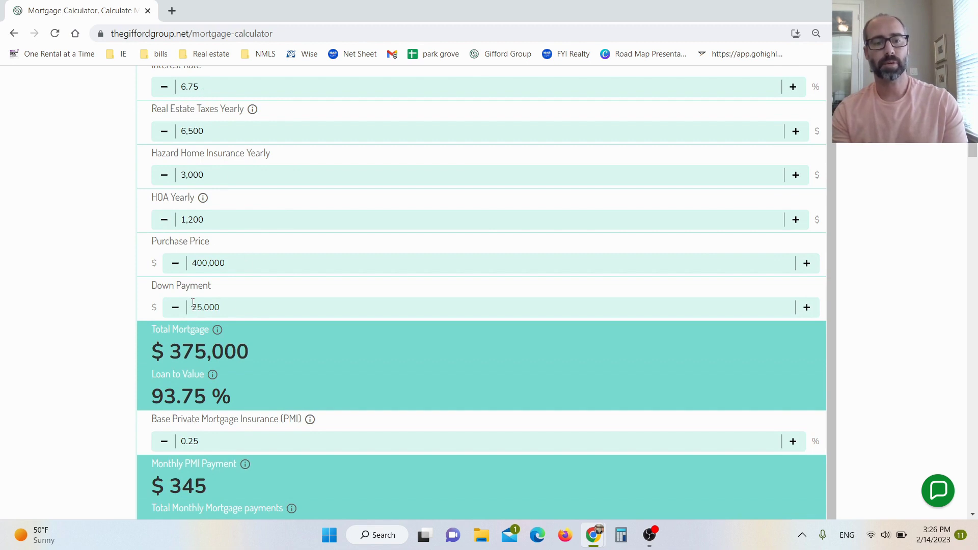
{"action": "scroll", "coordinate": [251, 286], "scroll_direction": "down", "scroll_amount": 4}
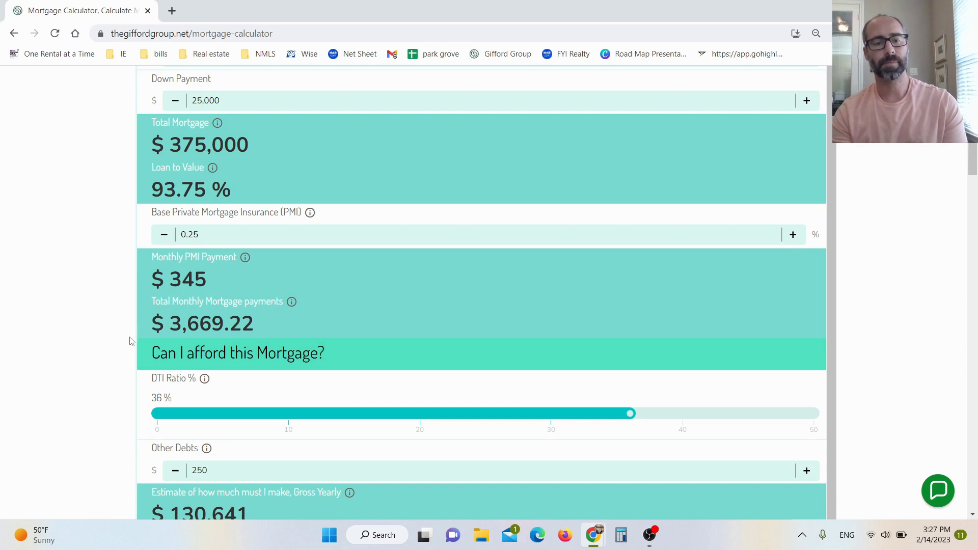
{"action": "scroll", "coordinate": [124, 384], "scroll_direction": "down", "scroll_amount": 3}
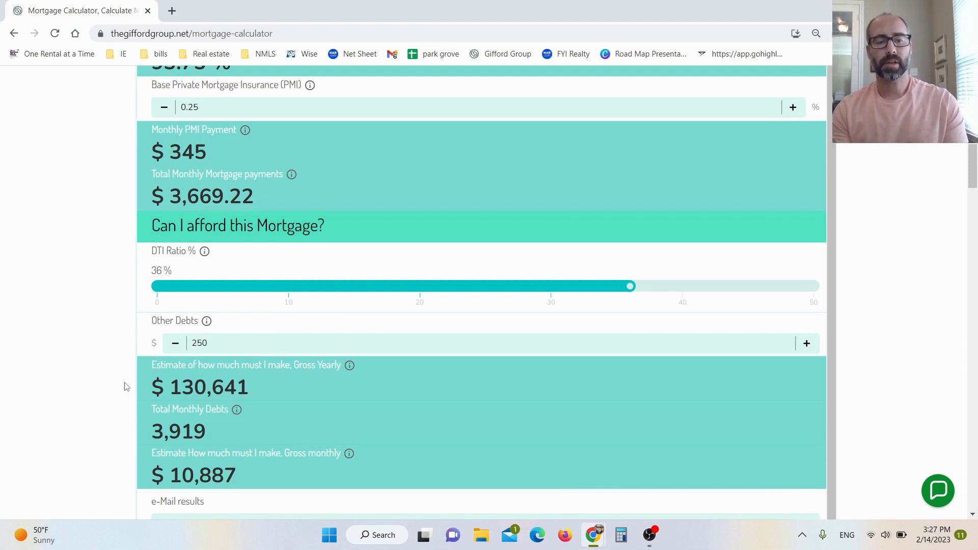
{"action": "left_click", "coordinate": [809, 344]}
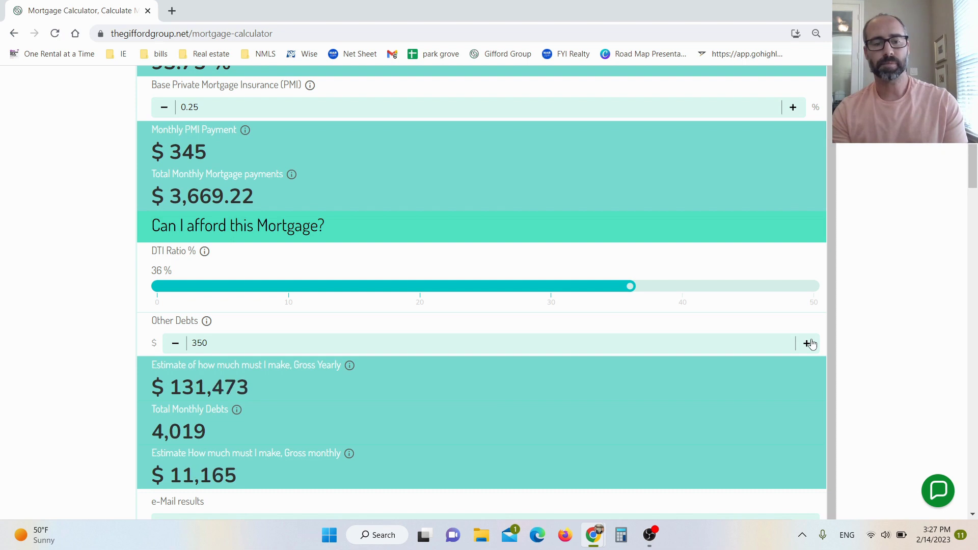
{"action": "left_click", "coordinate": [809, 344]}
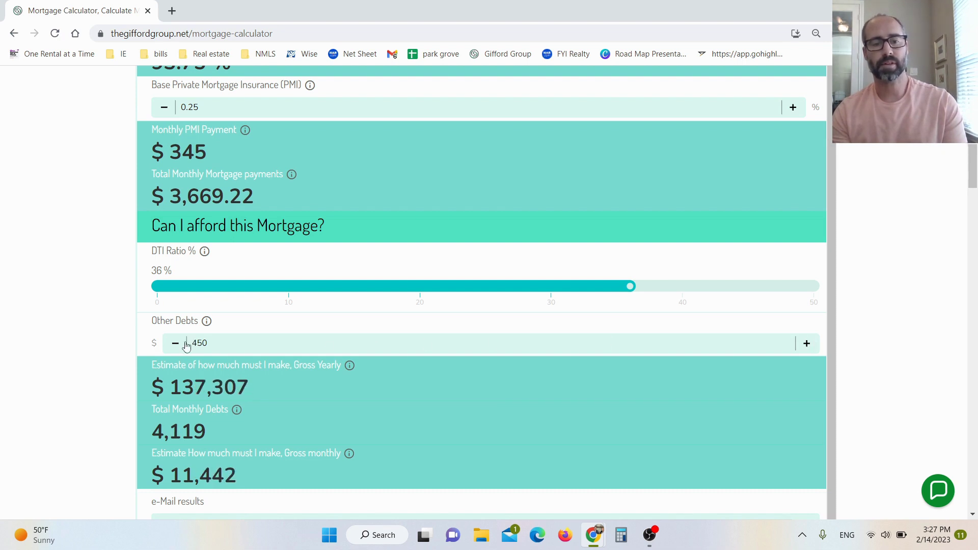
{"action": "left_click", "coordinate": [809, 346]}
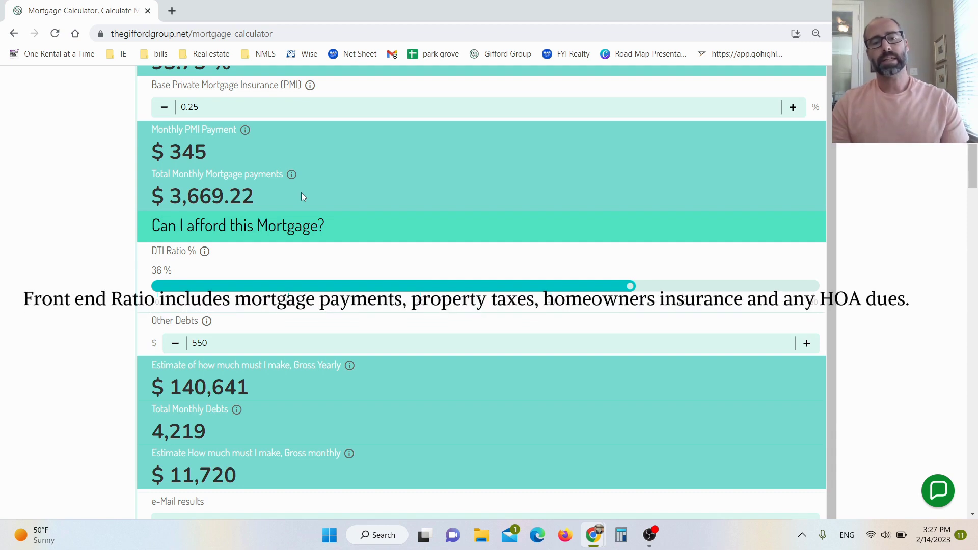
Step: Keep the DTI ratio at 36% and lower Other Debts to $350
{"action": "mouse_move", "coordinate": [630, 287]}
{"action": "left_mouse_down"}
{"action": "mouse_move", "coordinate": [522, 288]}
{"action": "mouse_move", "coordinate": [629, 288]}
{"action": "left_mouse_up"}
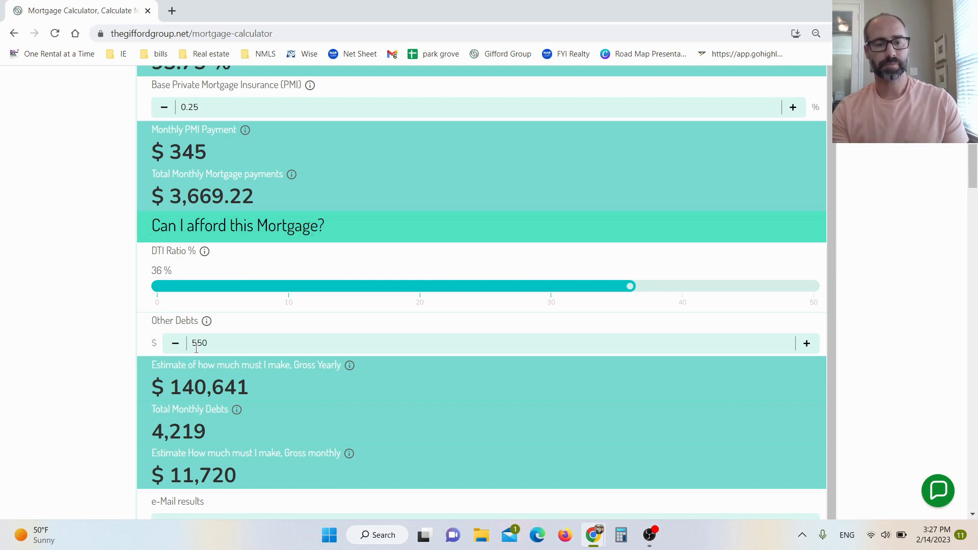
{"action": "left_click", "coordinate": [175, 345]}
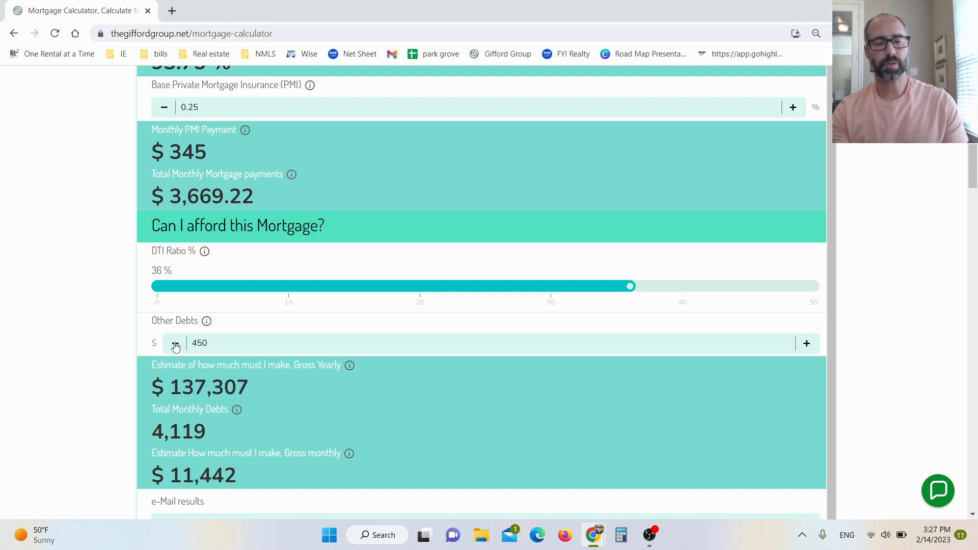
{"action": "left_click", "coordinate": [176, 345]}
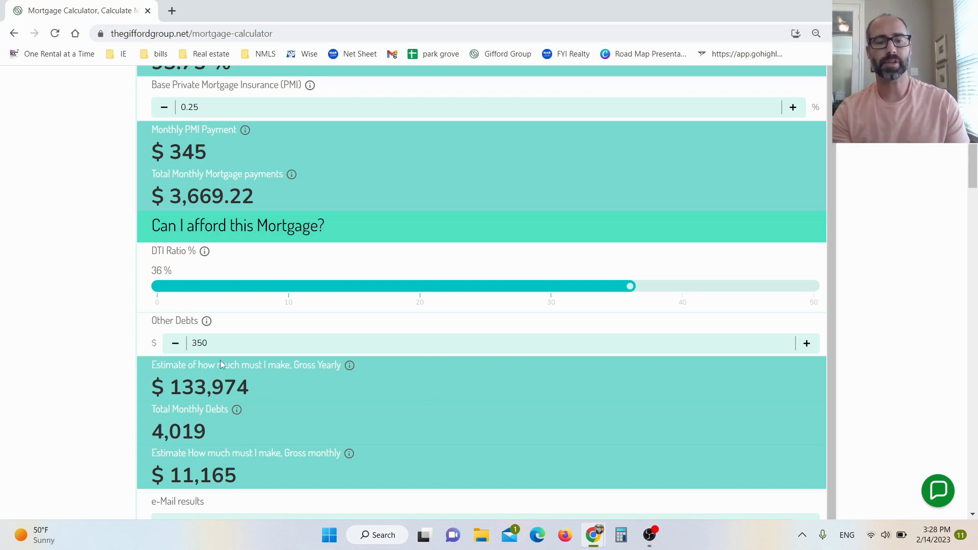
Step: Increase Other Debts to $950 to estimate the gross income required for this mortgage
{"action": "left_click", "coordinate": [807, 344]}
{"action": "left_click", "coordinate": [807, 343]}
{"action": "left_click", "coordinate": [807, 343]}
{"action": "left_click", "coordinate": [807, 343]}
{"action": "left_click", "coordinate": [807, 344]}
{"action": "left_click", "coordinate": [808, 344]}
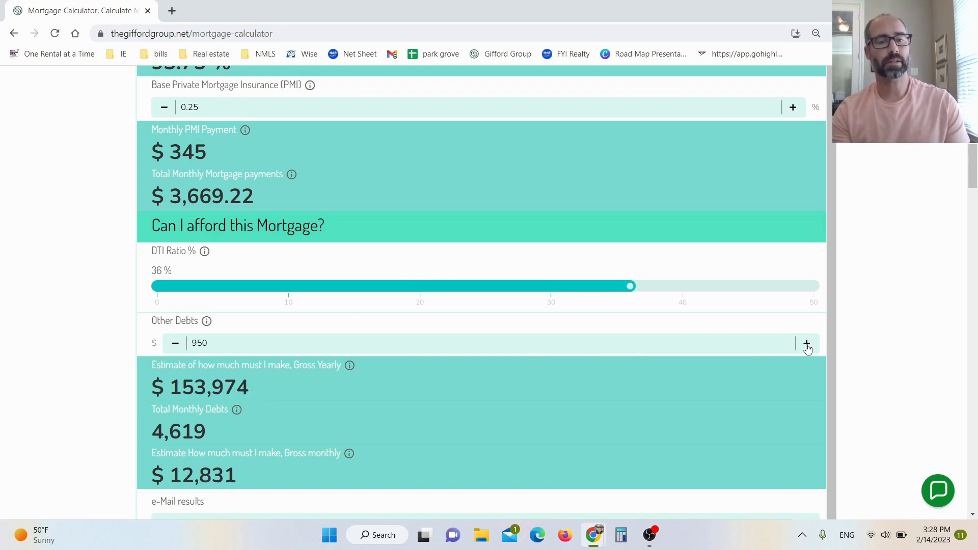
Step: Set Other Debts to $750 in the affordability section to re-estimate the gross income required
{"action": "left_click", "coordinate": [807, 345]}
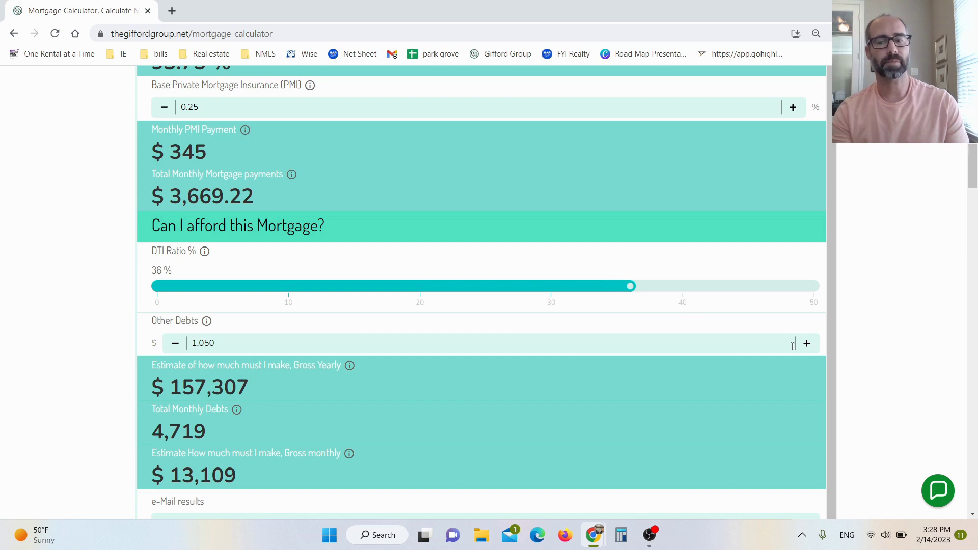
{"action": "left_click", "coordinate": [177, 347]}
{"action": "left_click", "coordinate": [176, 347]}
{"action": "left_click", "coordinate": [176, 346]}
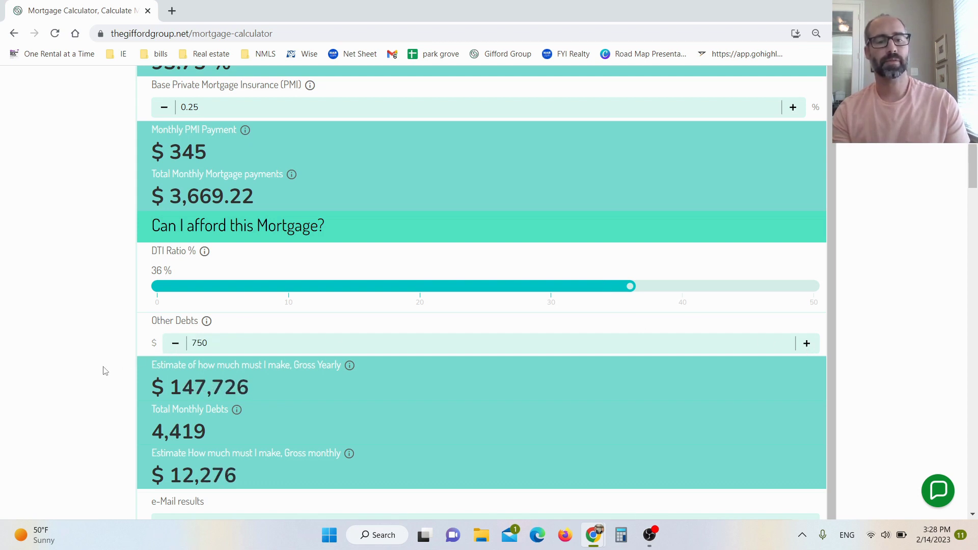
Step: Examine the option for e-mailing the results, and review the loan inputs, PMI and total monthly mortgage payment
{"action": "scroll", "coordinate": [103, 371], "scroll_direction": "down", "scroll_amount": 1}
{"action": "left_click", "coordinate": [234, 460]}
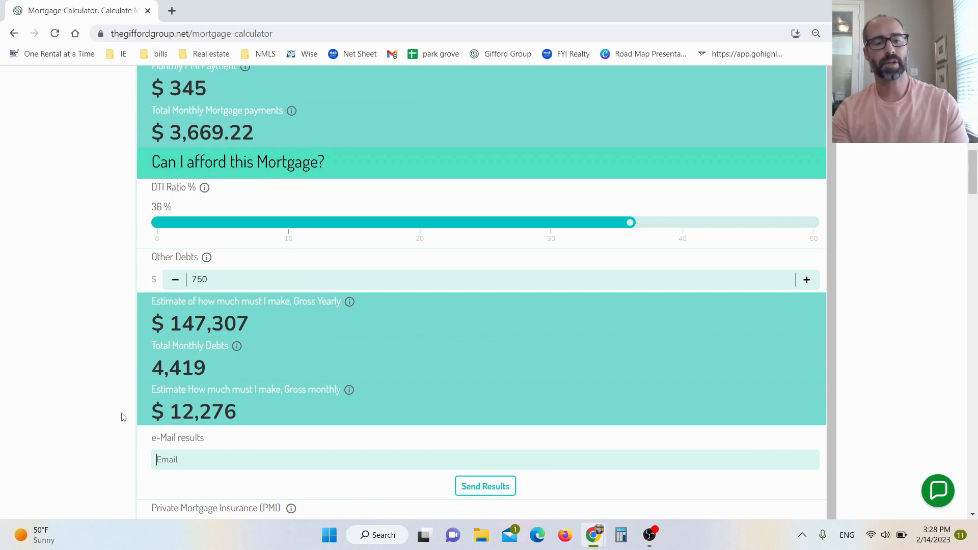
{"action": "scroll", "coordinate": [104, 420], "scroll_direction": "down", "scroll_amount": 3}
{"action": "scroll", "coordinate": [104, 421], "scroll_direction": "up", "scroll_amount": 10}
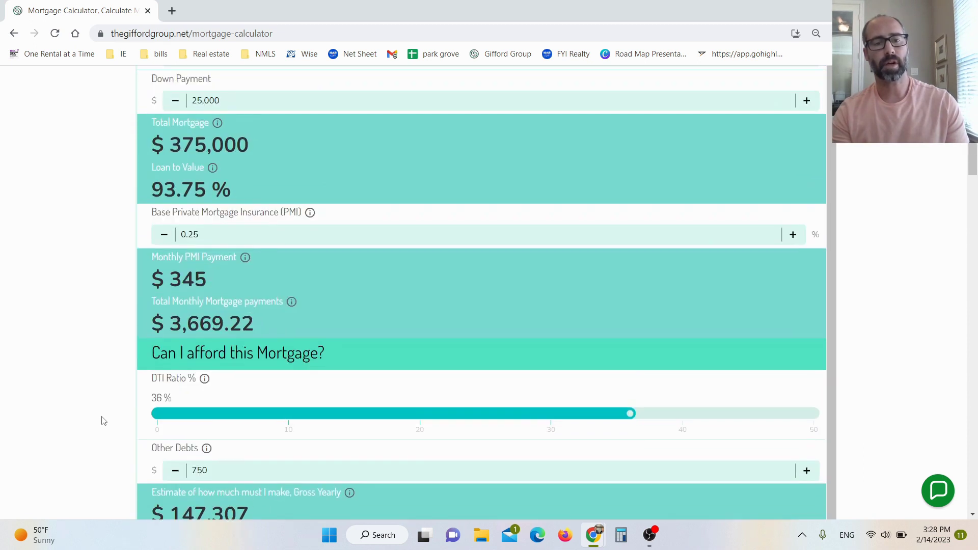
{"action": "scroll", "coordinate": [103, 421], "scroll_direction": "up", "scroll_amount": 1}
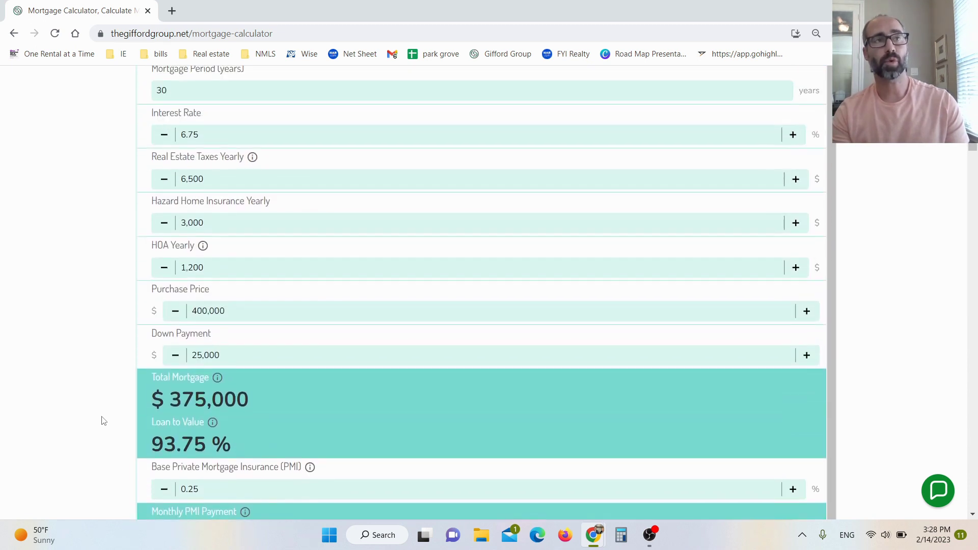
{"action": "scroll", "coordinate": [104, 421], "scroll_direction": "down", "scroll_amount": 4}
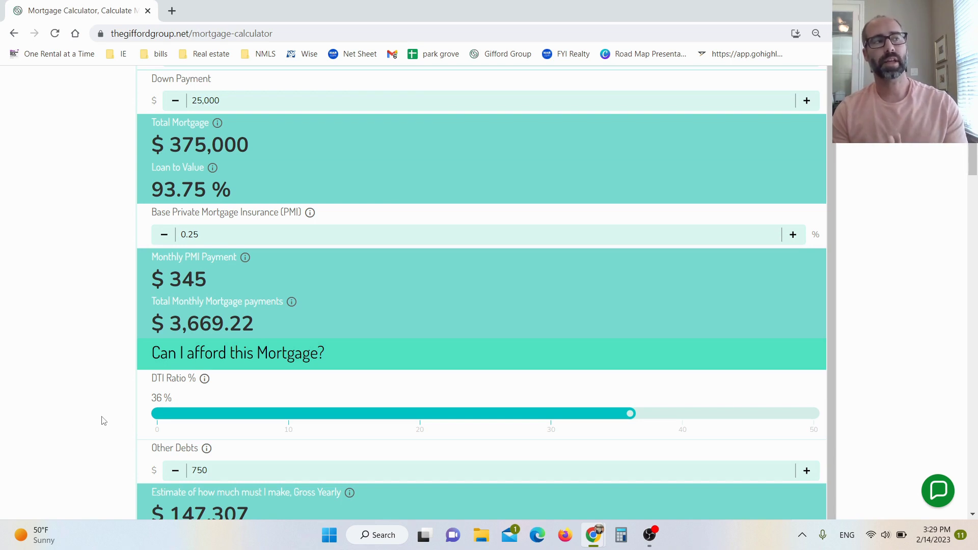
{"action": "scroll", "coordinate": [105, 390], "scroll_direction": "up", "scroll_amount": 3}
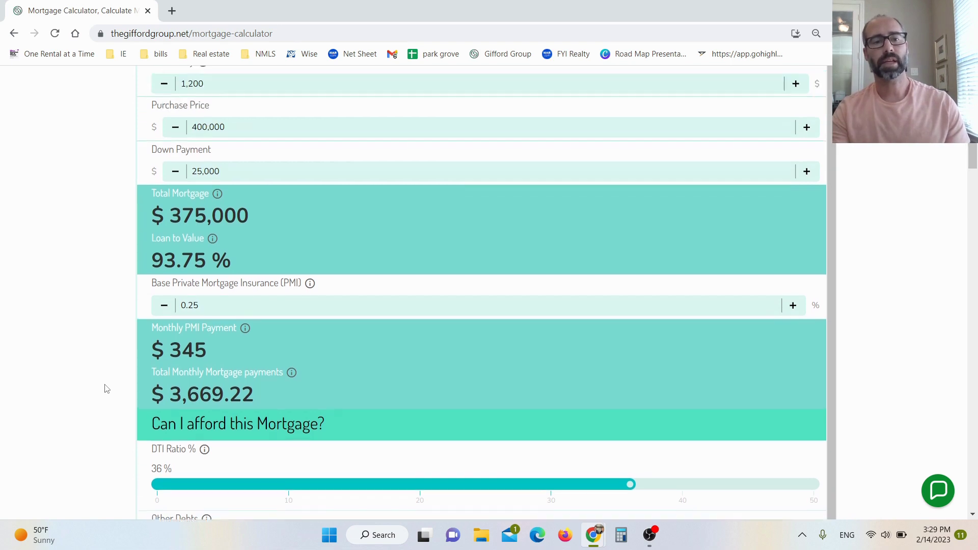
{"action": "scroll", "coordinate": [106, 390], "scroll_direction": "up", "scroll_amount": 1}
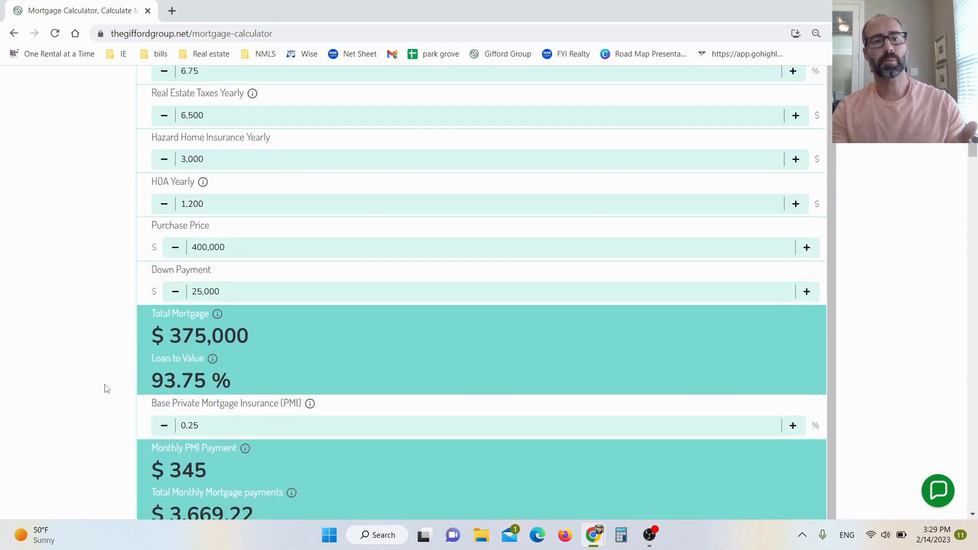